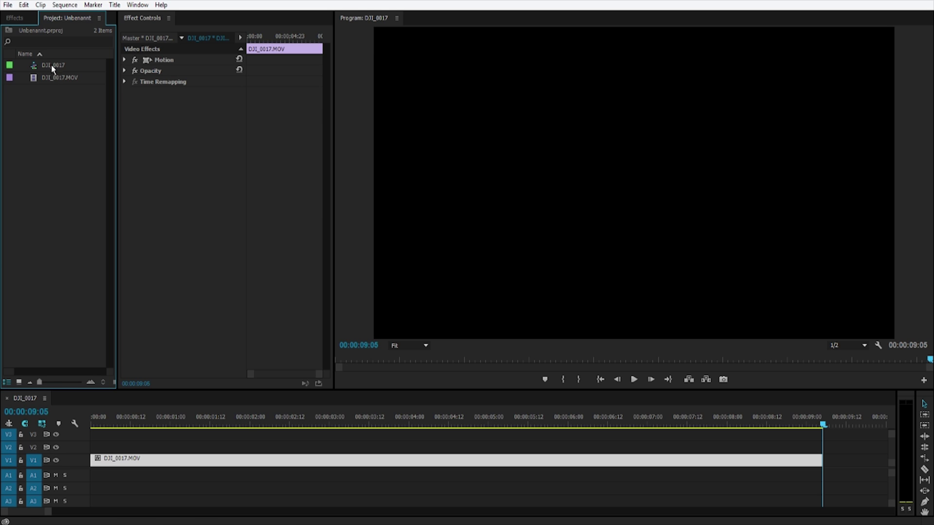
# Scrub through the DJI_0017.MOV drone footage to preview it, then return to the start
pyautogui.click(209, 417)
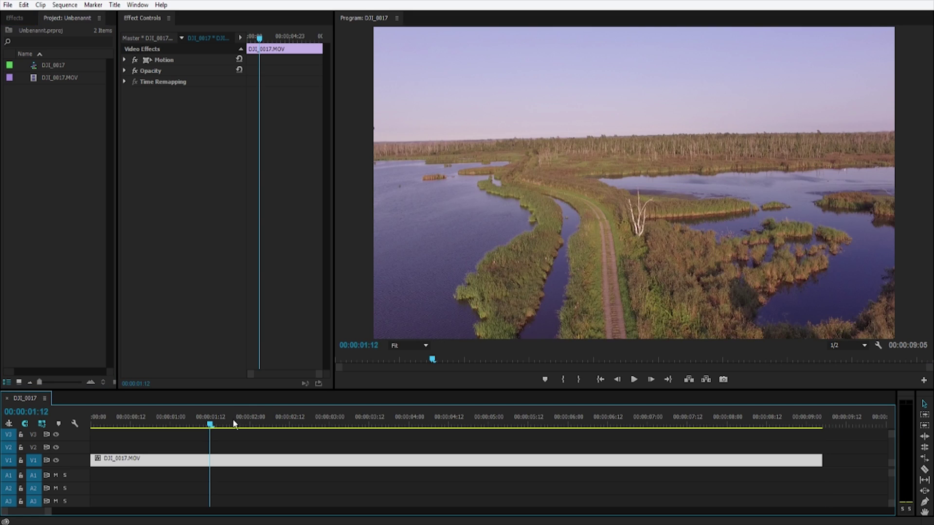
pyautogui.click(267, 424)
pyautogui.moveTo(266, 424); pyautogui.dragTo(780, 457)
pyautogui.press('Home')
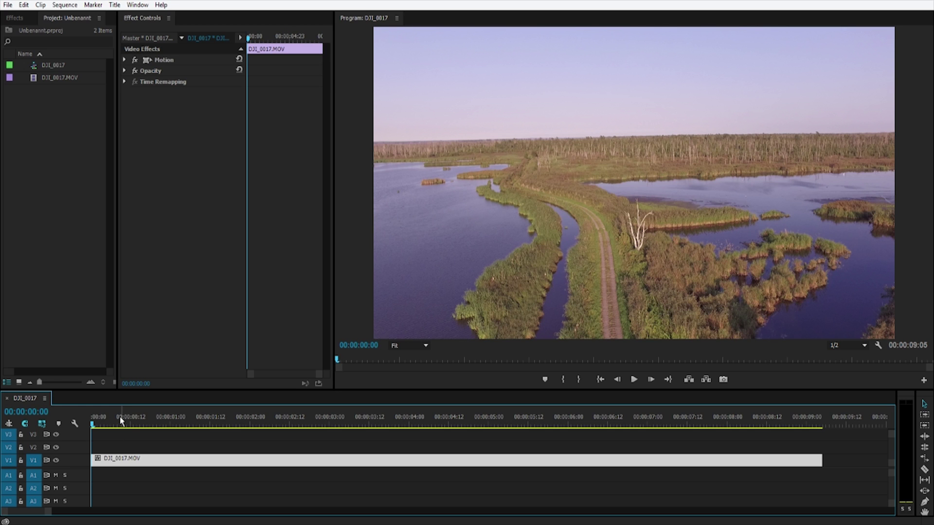
pyautogui.moveTo(123, 414); pyautogui.dragTo(273, 468)
# Show the drone clip's Time Remapping > Speed keyframes on the timeline
pyautogui.rightClick(275, 462)
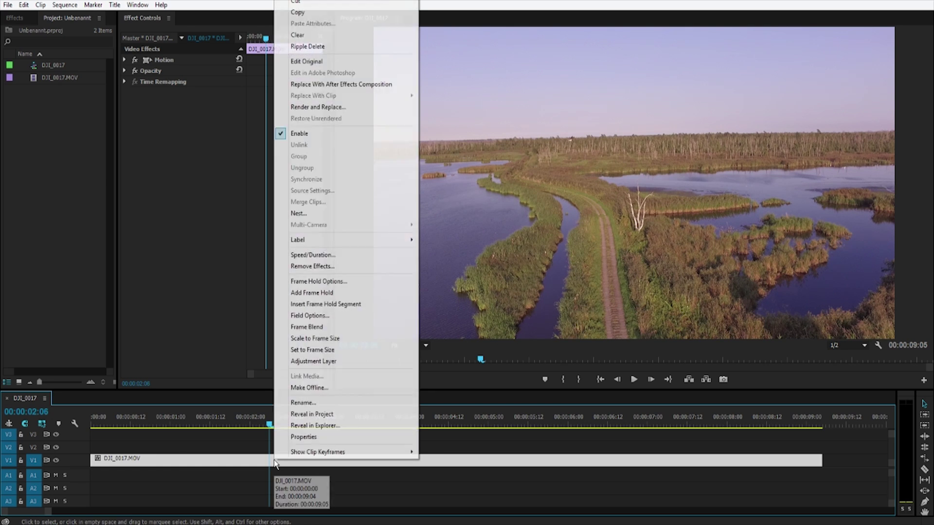
pyautogui.moveTo(294, 456)
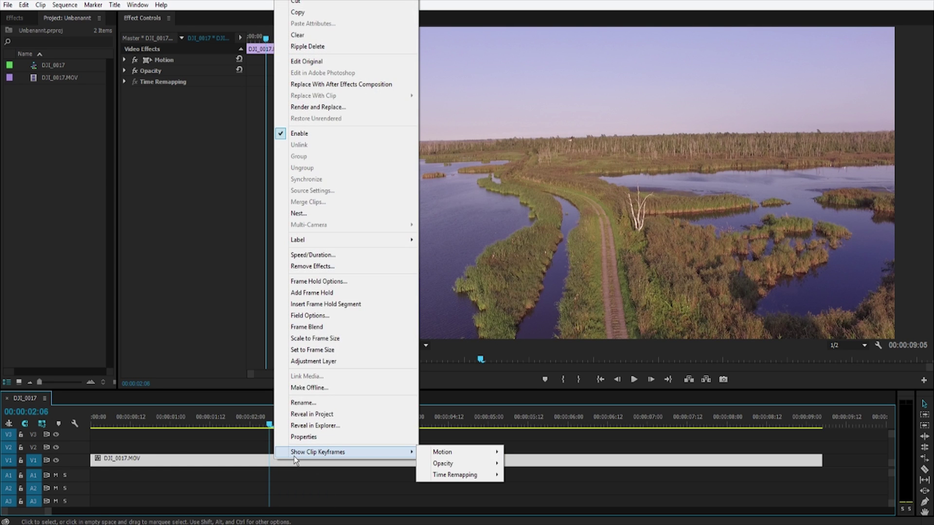
pyautogui.moveTo(461, 481)
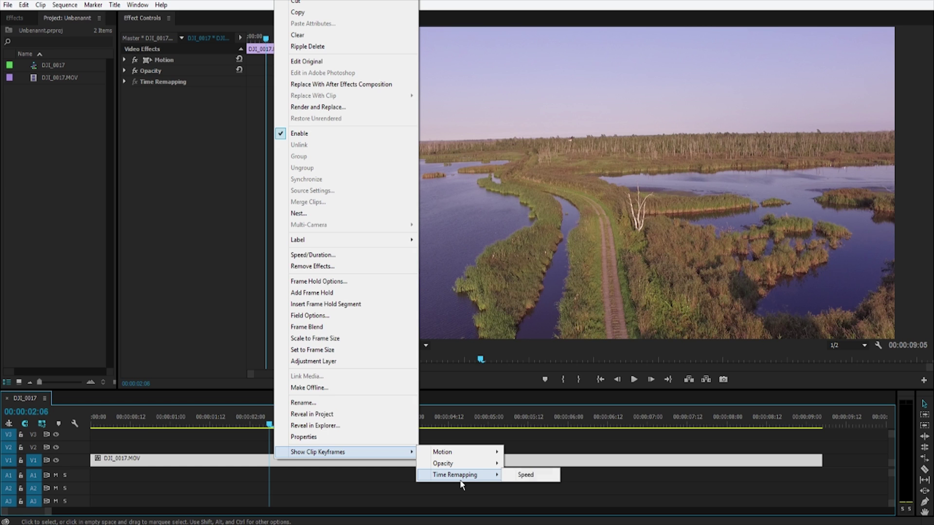
pyautogui.click(525, 475)
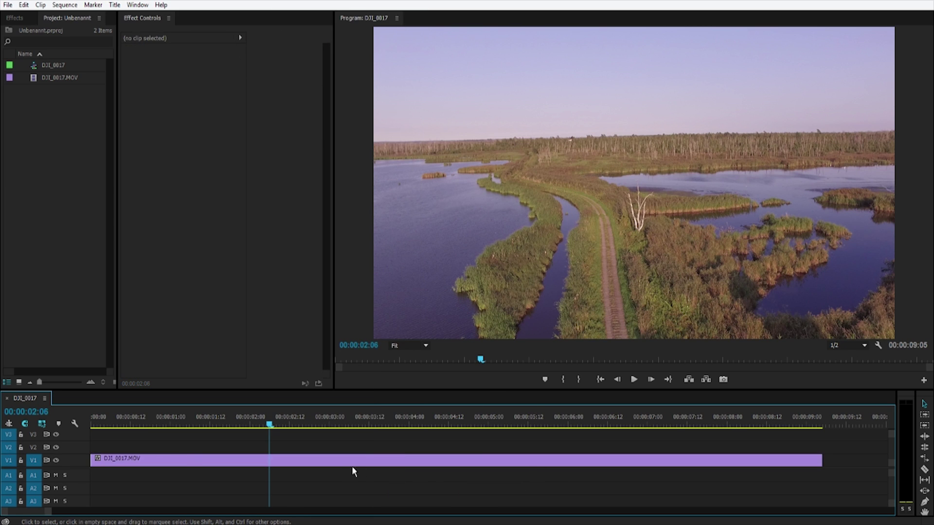
# Expand V1, add a speed keyframe at 00:00:02:15 and split it into a transition reaching 00:00:03:00
pyautogui.hotkey('shift', '=')
pyautogui.moveTo(272, 433); pyautogui.dragTo(302, 422)
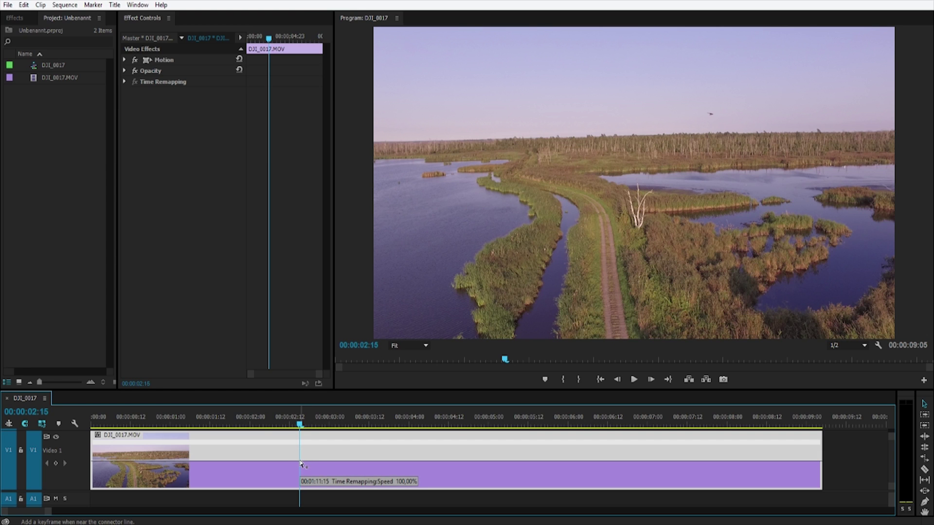
pyautogui.keyDown('ctrl'); pyautogui.click(300, 442); pyautogui.keyUp('ctrl')
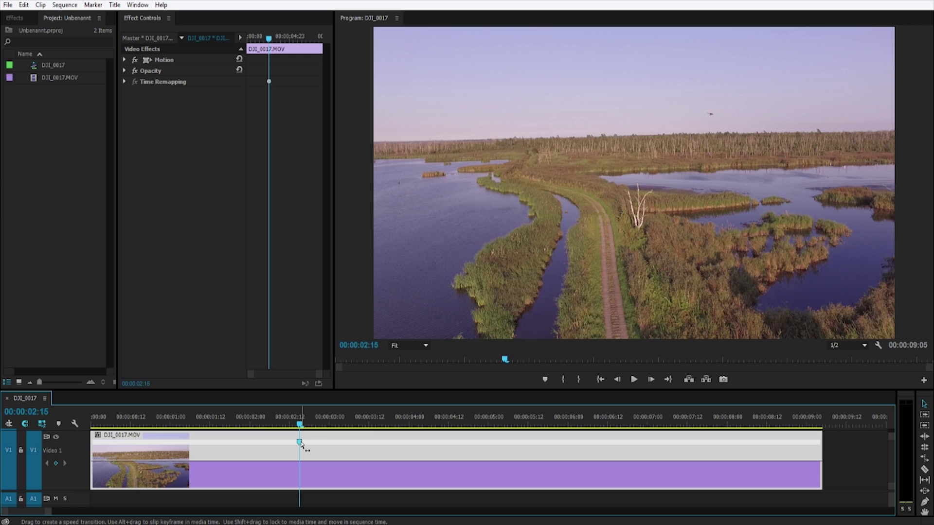
pyautogui.moveTo(300, 443); pyautogui.dragTo(331, 451)
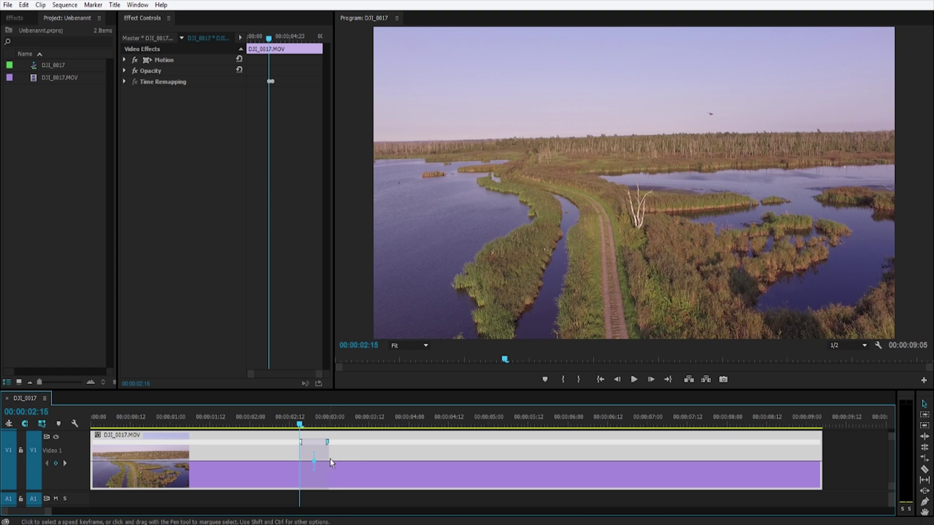
# Drop the speed after the keyframe to 1% and preview the slowed section around 3 seconds
pyautogui.click(334, 463)
pyautogui.moveTo(334, 464); pyautogui.dragTo(343, 493)
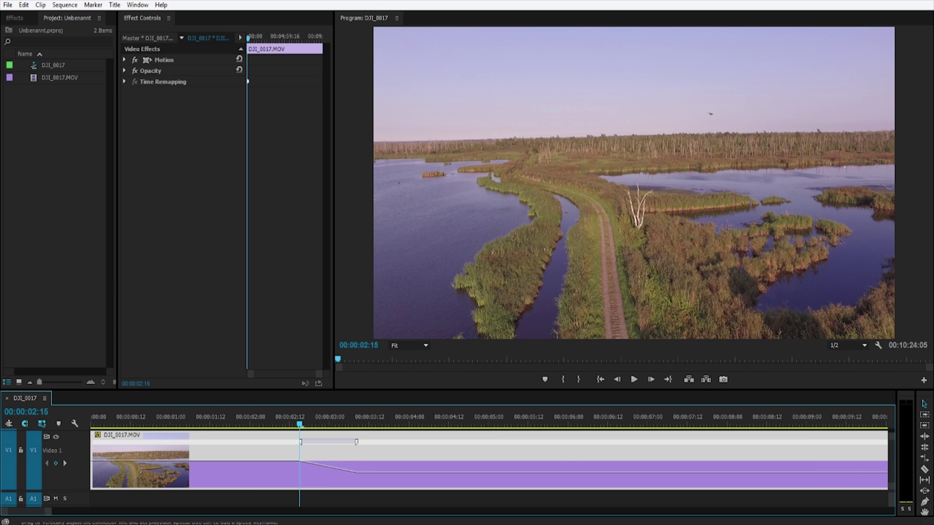
pyautogui.moveTo(303, 425); pyautogui.dragTo(346, 435)
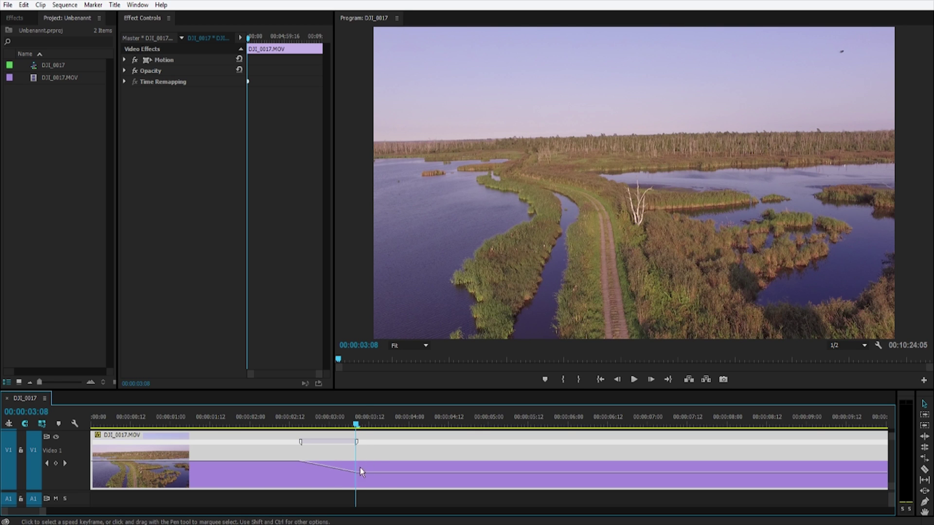
# Shorten the ramp into the slowdown so it ends around 00:00:02:23, then preview it
pyautogui.moveTo(357, 443); pyautogui.dragTo(330, 445)
pyautogui.click(273, 423)
pyautogui.moveTo(275, 423); pyautogui.dragTo(336, 446)
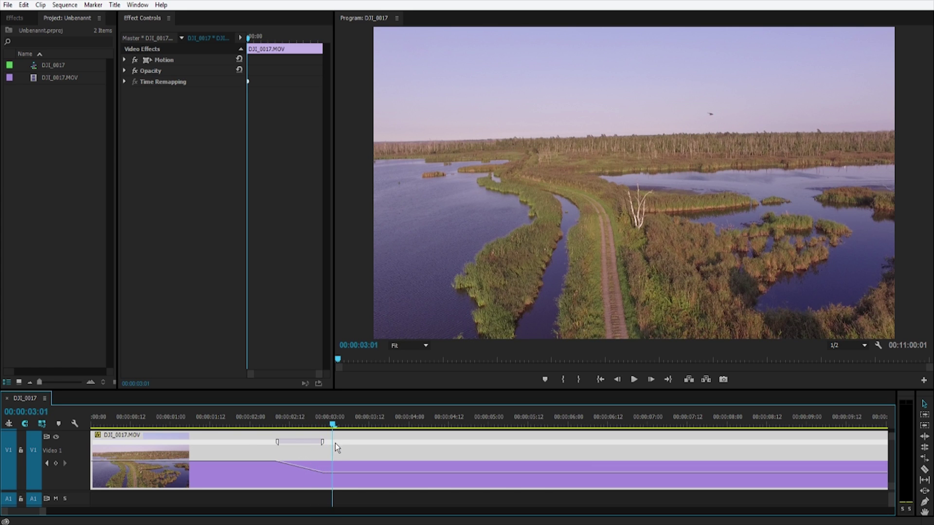
# Play back the ramped section starting near 21 frames into the clip
pyautogui.click(142, 421)
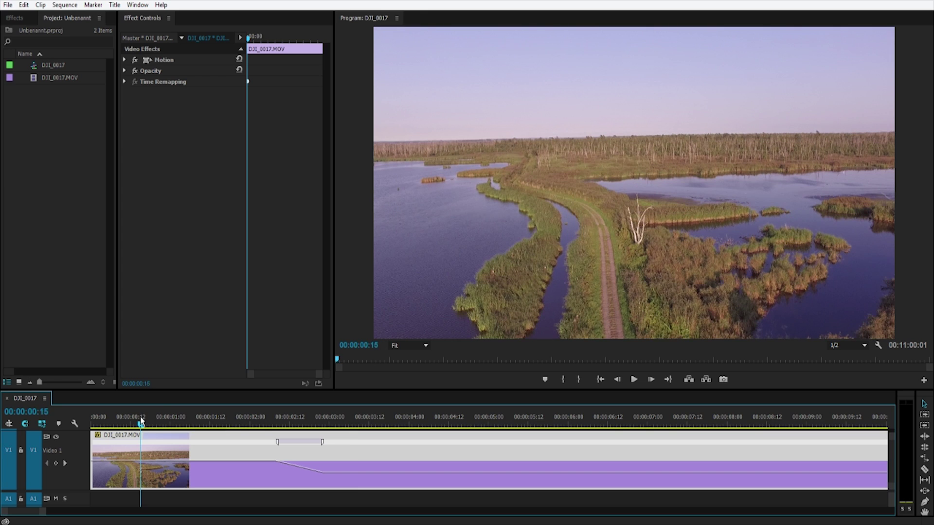
pyautogui.moveTo(141, 422); pyautogui.dragTo(161, 426)
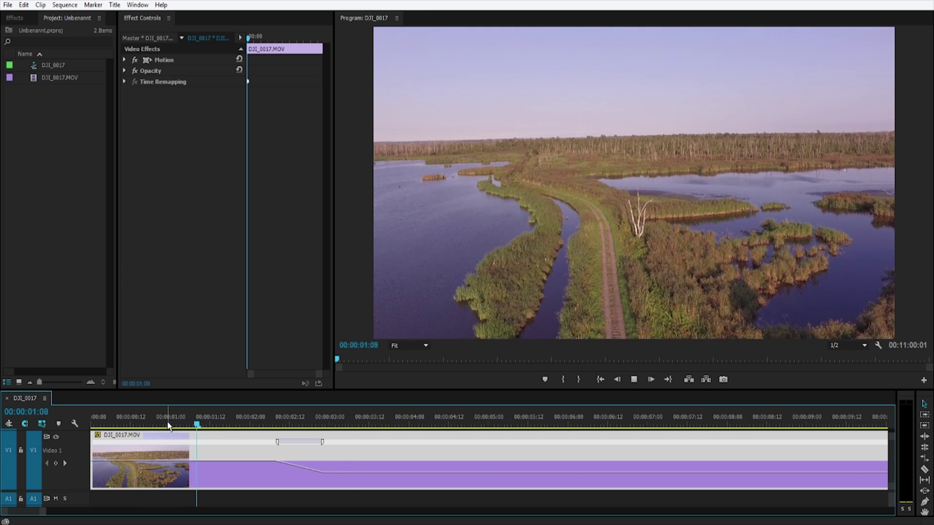
pyautogui.press('space')
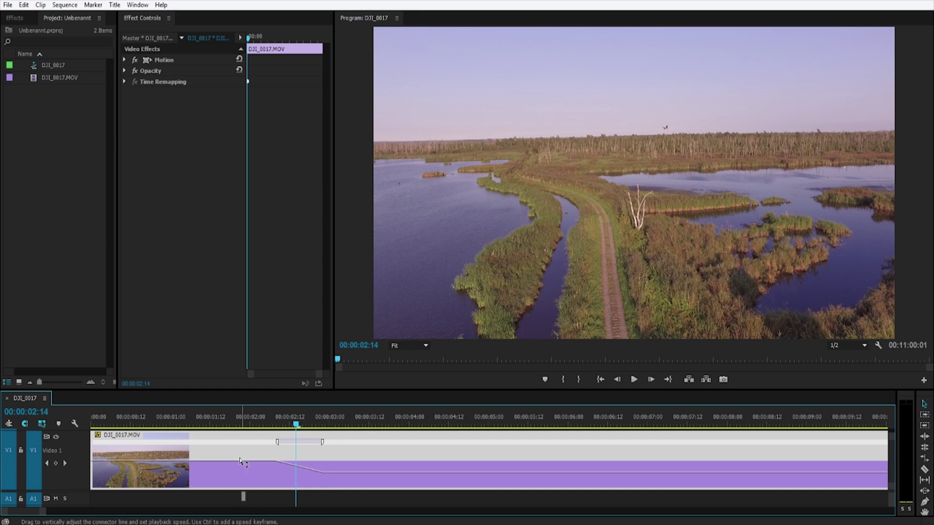
# Speed up the section before the slowdown to 123% and play the new ramp from the start
pyautogui.moveTo(240, 461); pyautogui.dragTo(240, 472)
pyautogui.press('Home')
pyautogui.press('space')
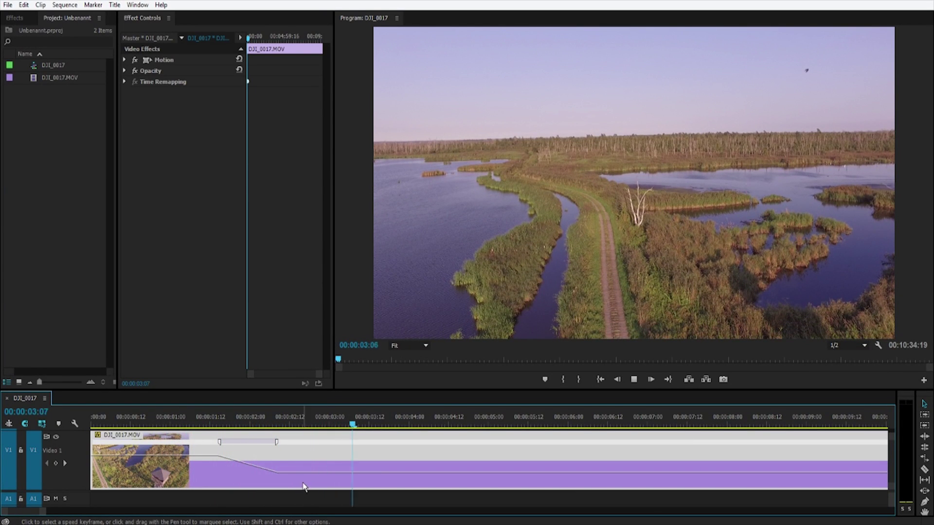
pyautogui.press('space')
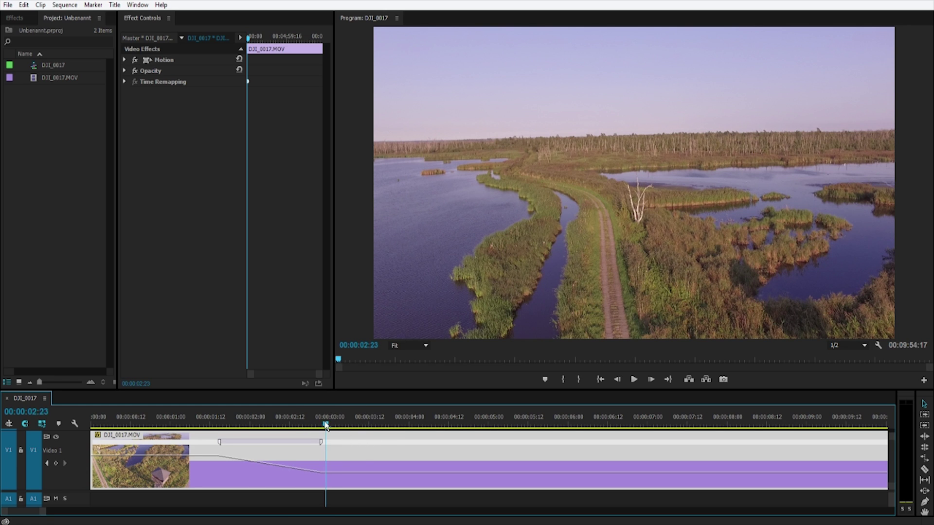
# Razor-cut the drone clip at 00:00:03:00 and delete the part after the cut
pyautogui.press('Left')
pyautogui.press('Right')
pyautogui.press('Right')
pyautogui.press('c')
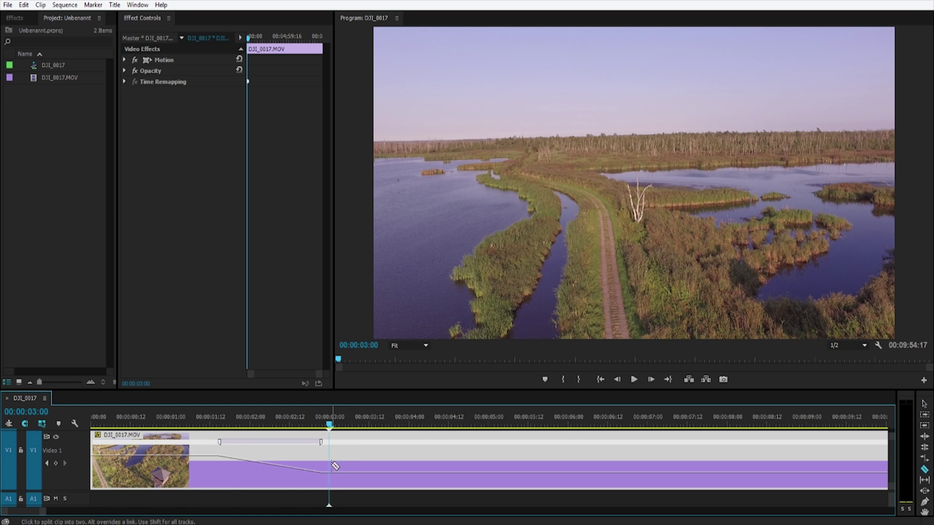
pyautogui.click(331, 448)
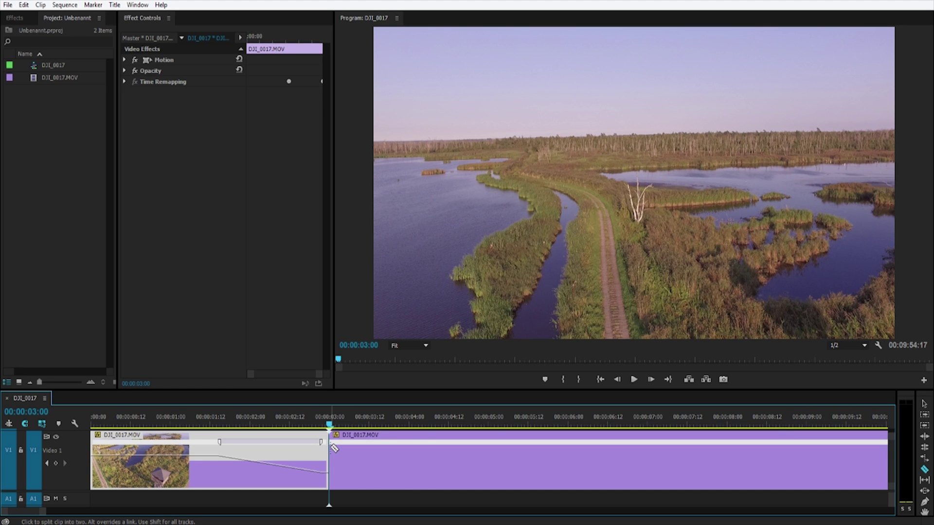
pyautogui.press('v')
pyautogui.click(332, 455)
pyautogui.press('Delete')
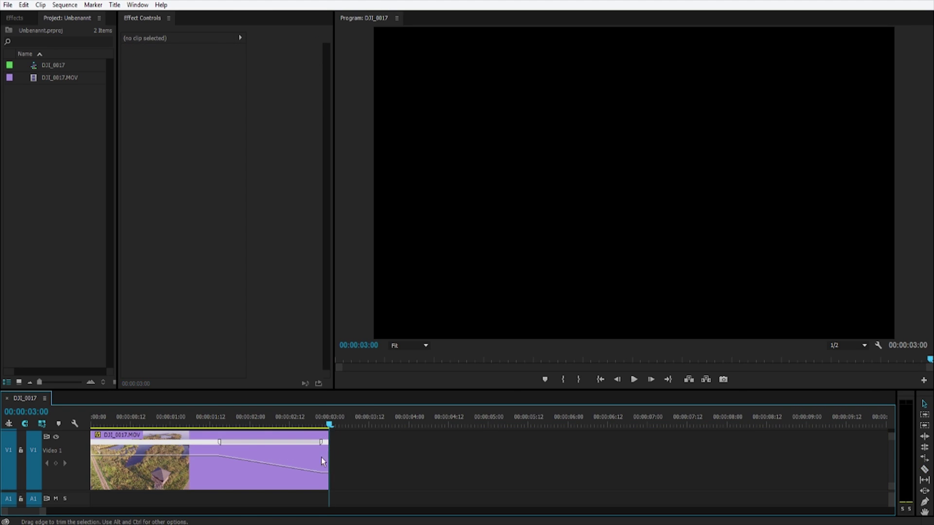
# Paste a copy of the trimmed clip at 00:00:03:05 and preview it around 00:00:05:00
pyautogui.click(208, 434)
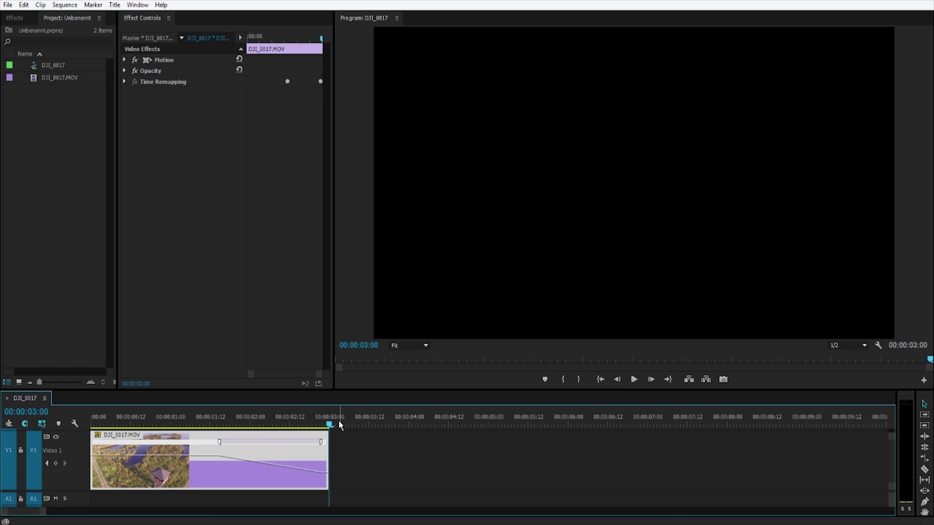
pyautogui.moveTo(341, 426); pyautogui.dragTo(346, 426)
pyautogui.hotkey('ctrl', 'v')
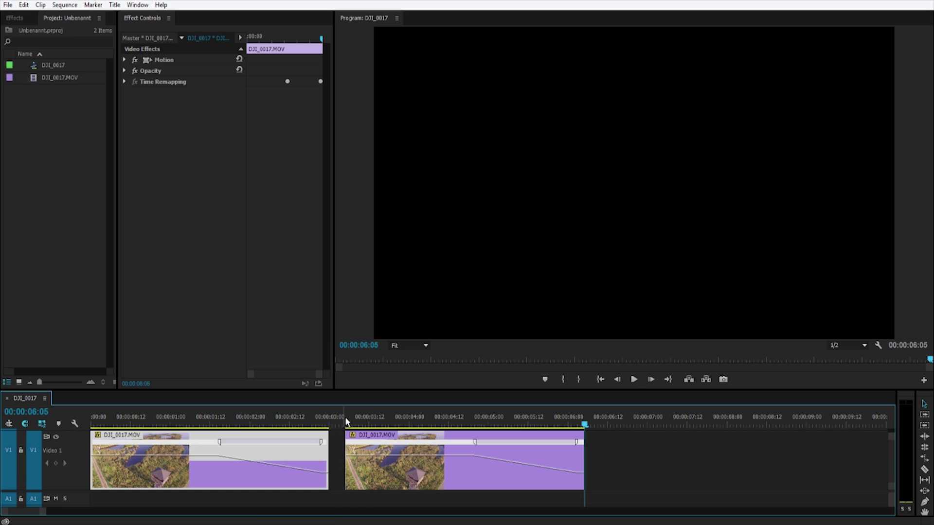
pyautogui.moveTo(346, 417); pyautogui.dragTo(488, 442)
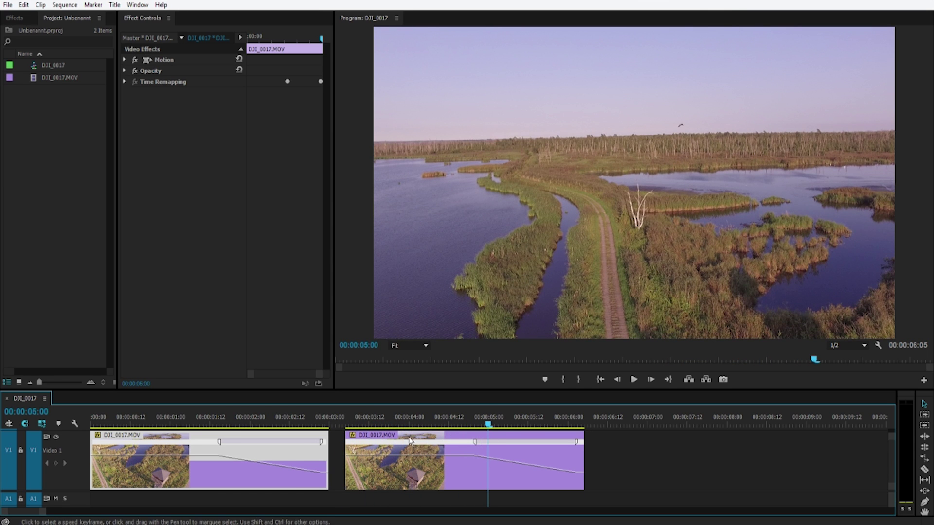
# Tick Reverse Speed in the second copy's Speed/Duration settings so it plays at -100%
pyautogui.click(501, 439)
pyautogui.rightClick(500, 440)
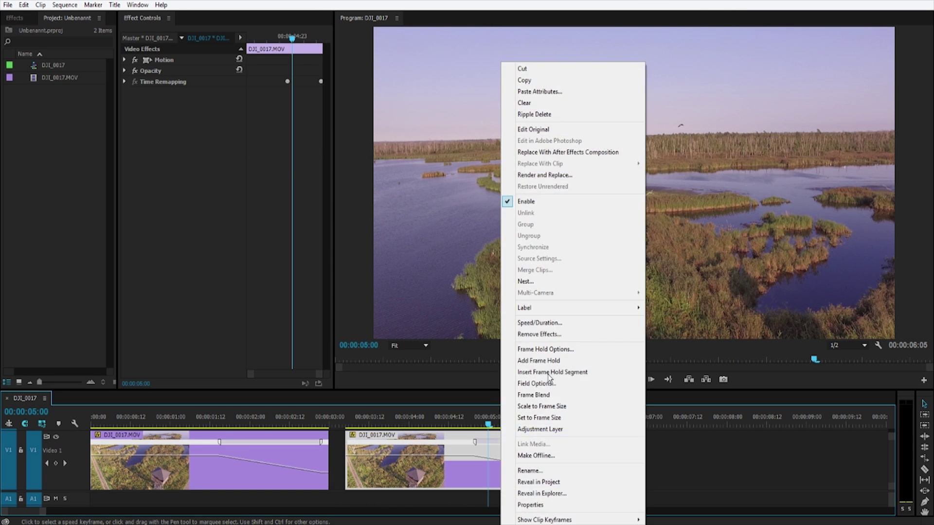
pyautogui.click(541, 323)
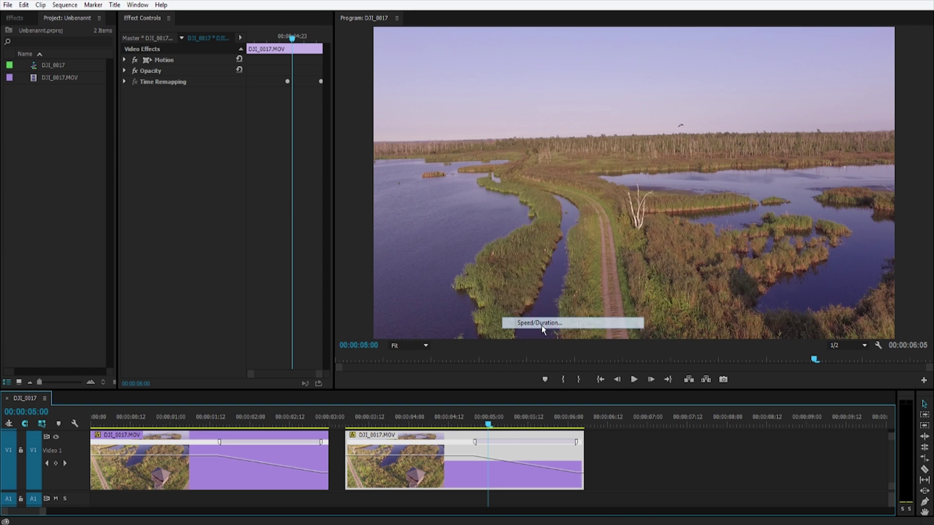
pyautogui.click(451, 270)
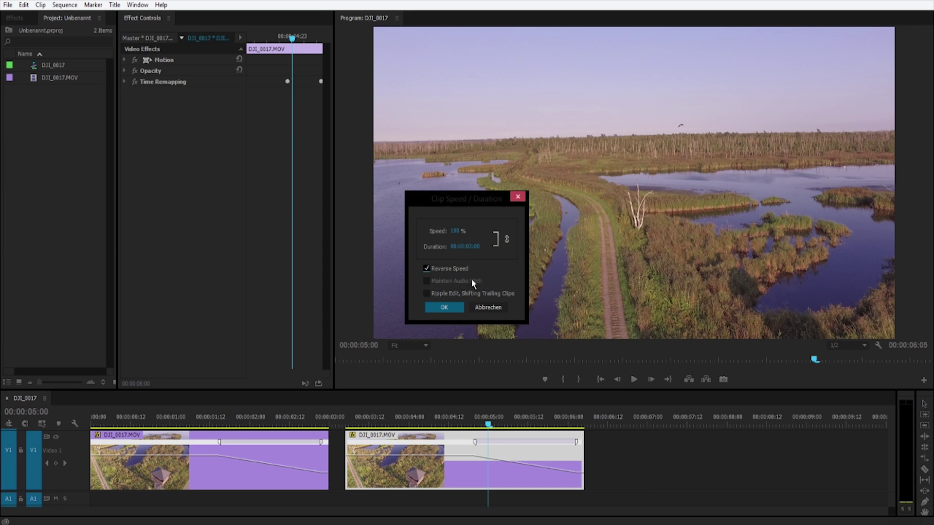
pyautogui.click(452, 308)
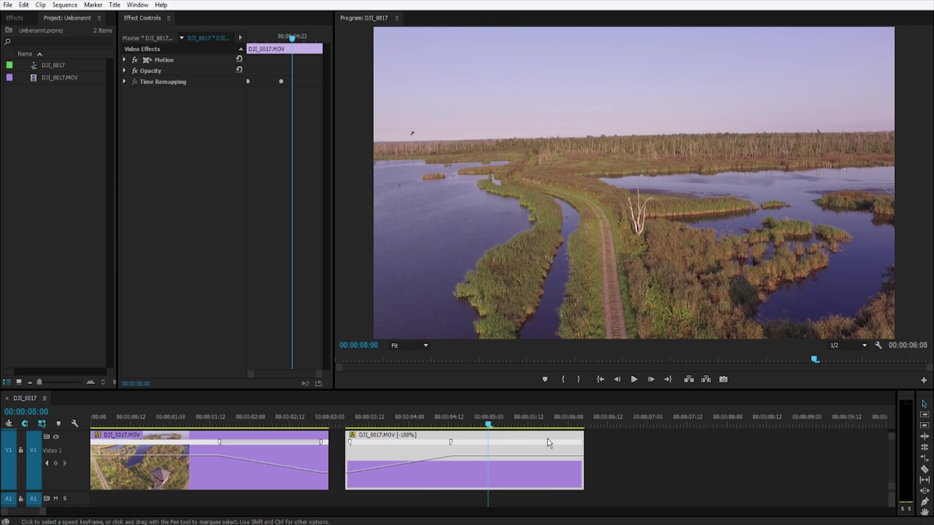
# Snap the reversed copy against the first clip at 00:00:03:00 and play the 6-second sequence from the start
pyautogui.moveTo(547, 442); pyautogui.dragTo(531, 442)
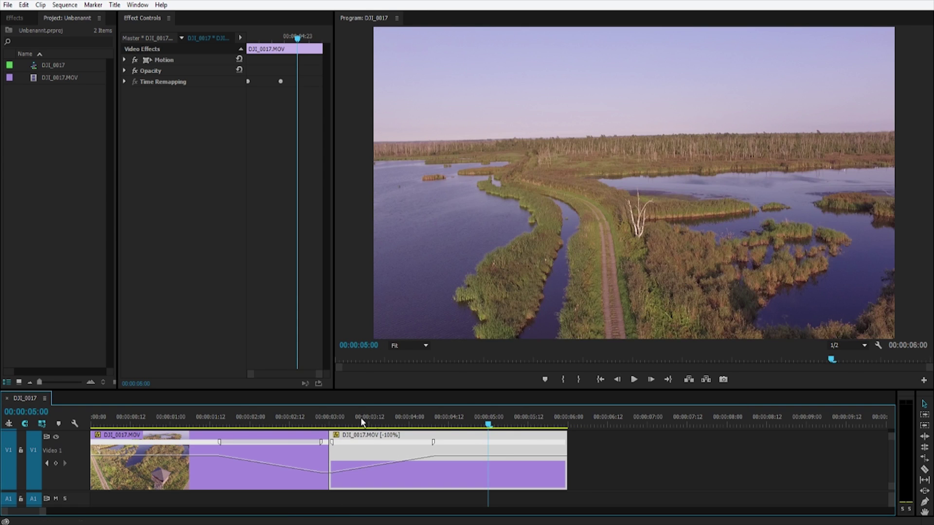
pyautogui.press('Home')
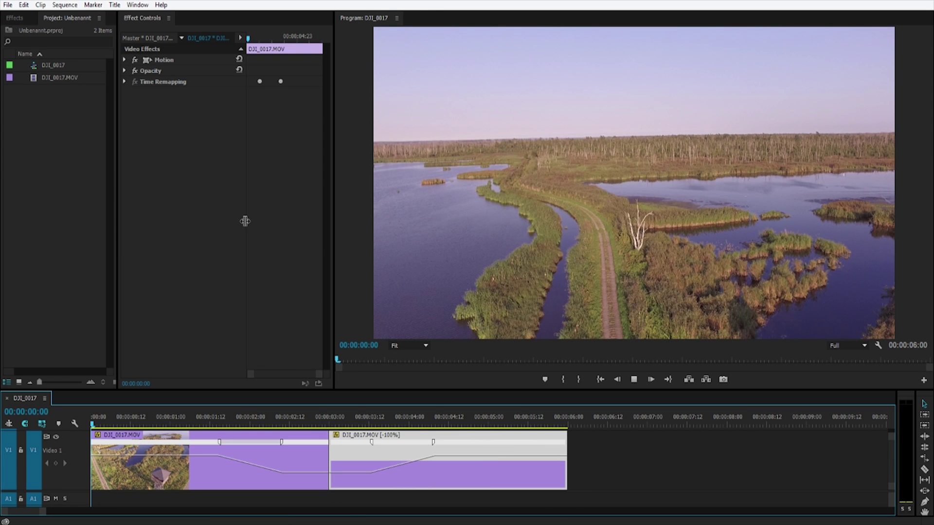
pyautogui.press('space')
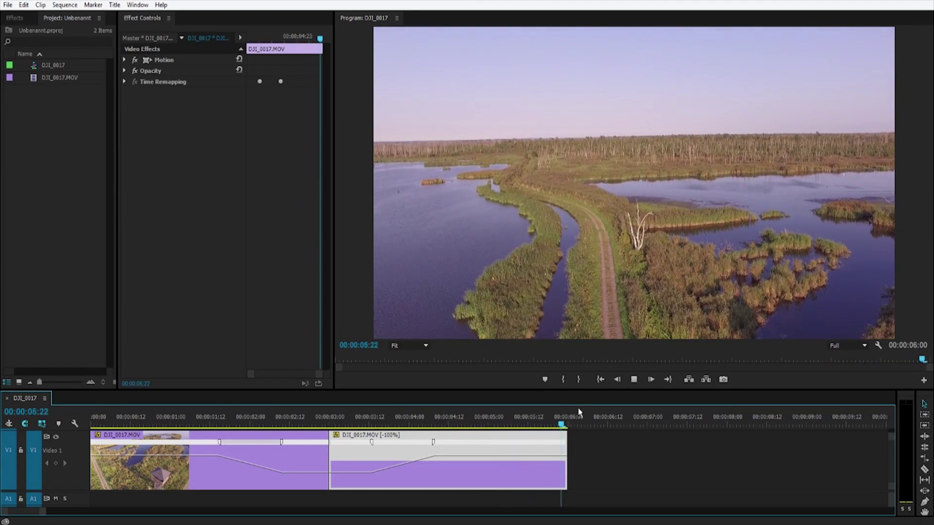
pyautogui.press('space')
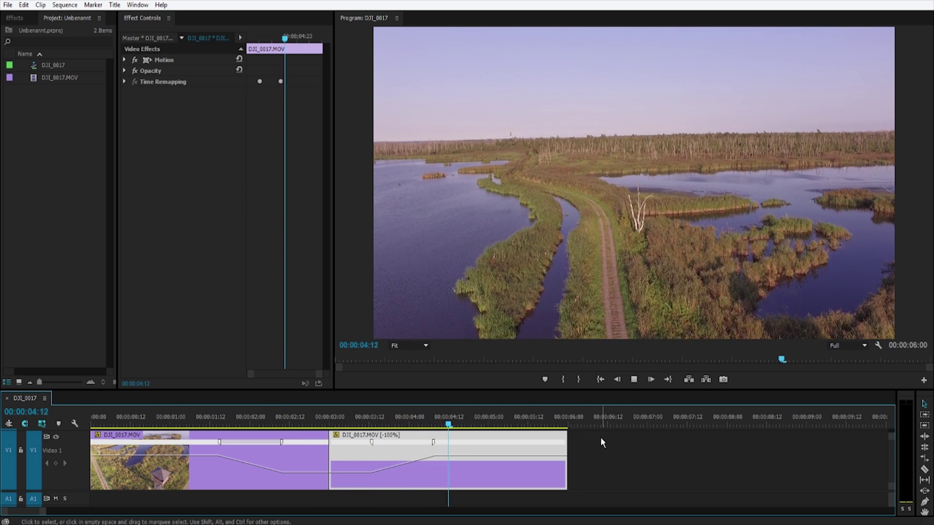
pyautogui.press('space')
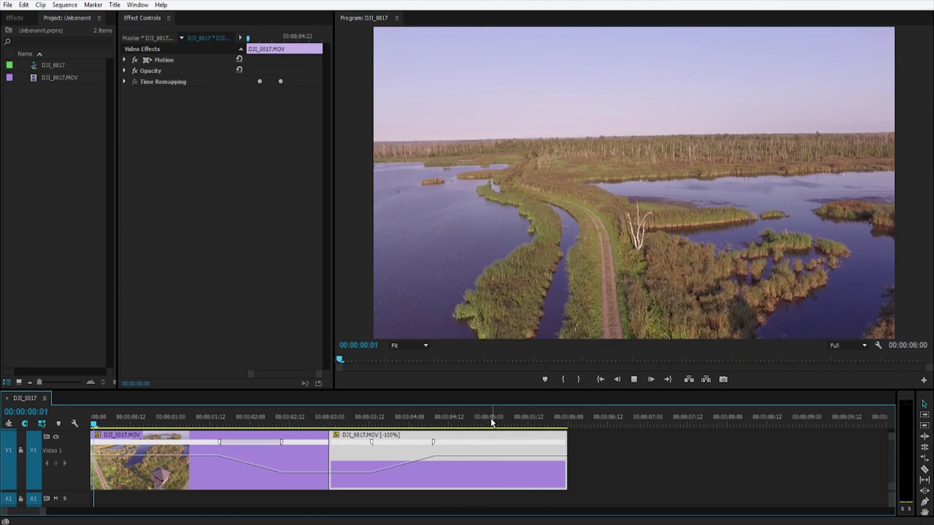